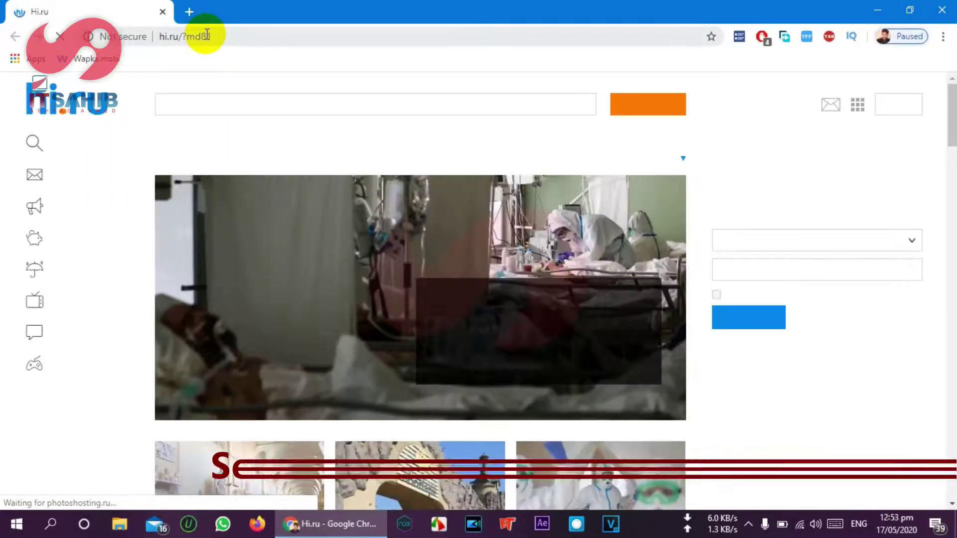
Search Google for 'google gmail sign up' and open the Create your Google Account result.
{"action": "left_click", "coordinate": [207, 34]}
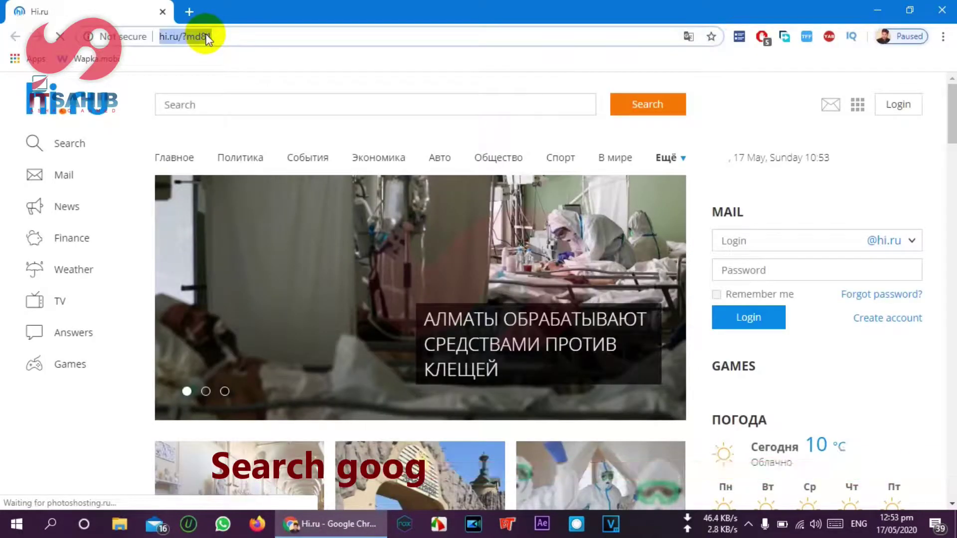
{"action": "type", "text": "google gmail sign up"}
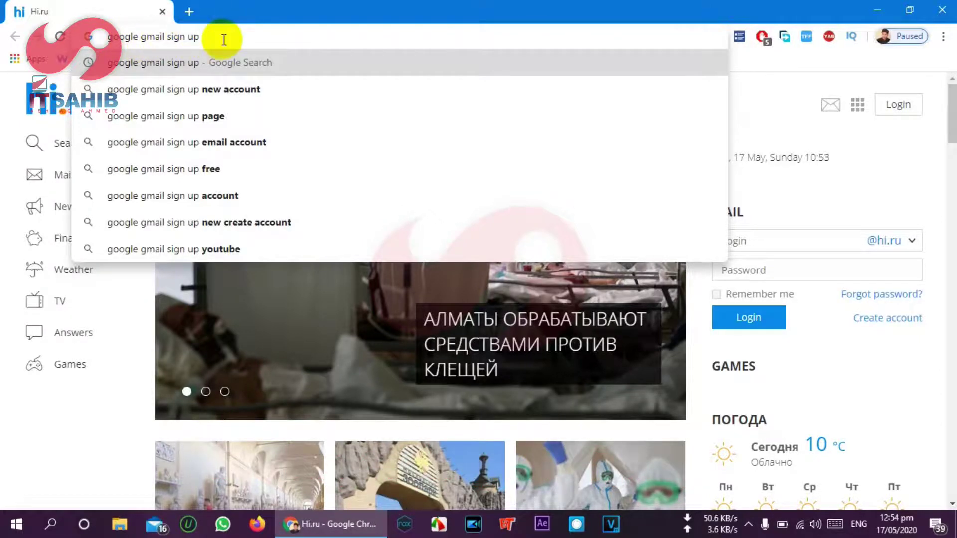
{"action": "key", "text": "Return"}
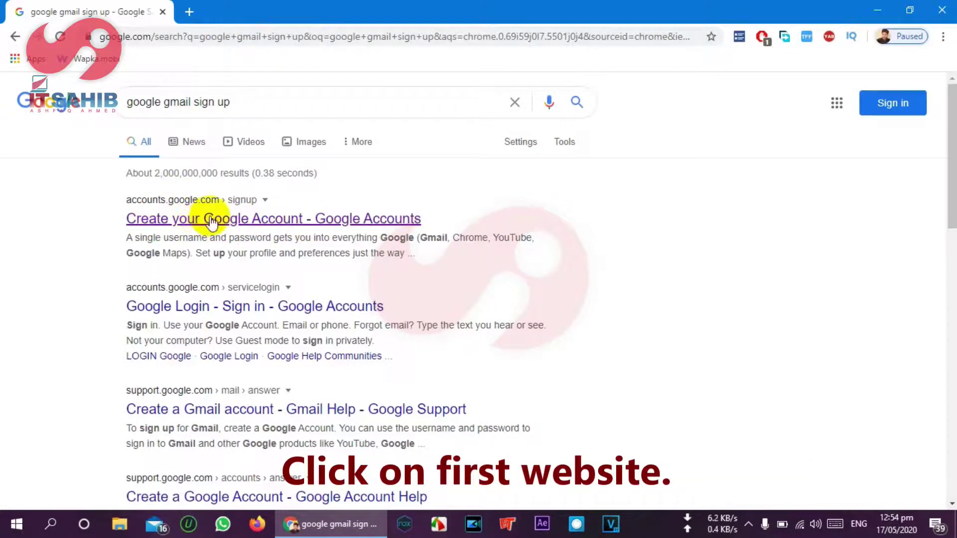
{"action": "left_click", "coordinate": [237, 227]}
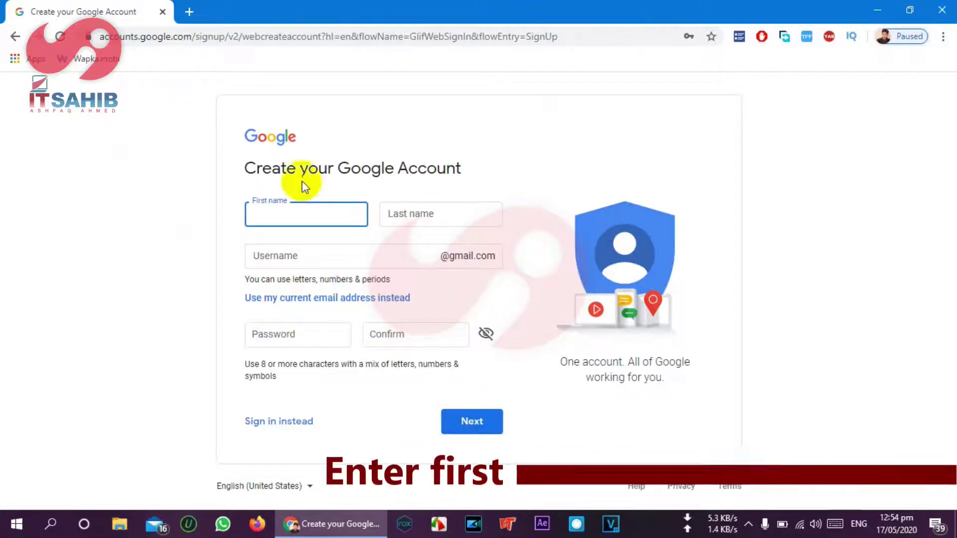
Enter the account holder's first and last name and a chosen Gmail username.
{"action": "left_click", "coordinate": [296, 211]}
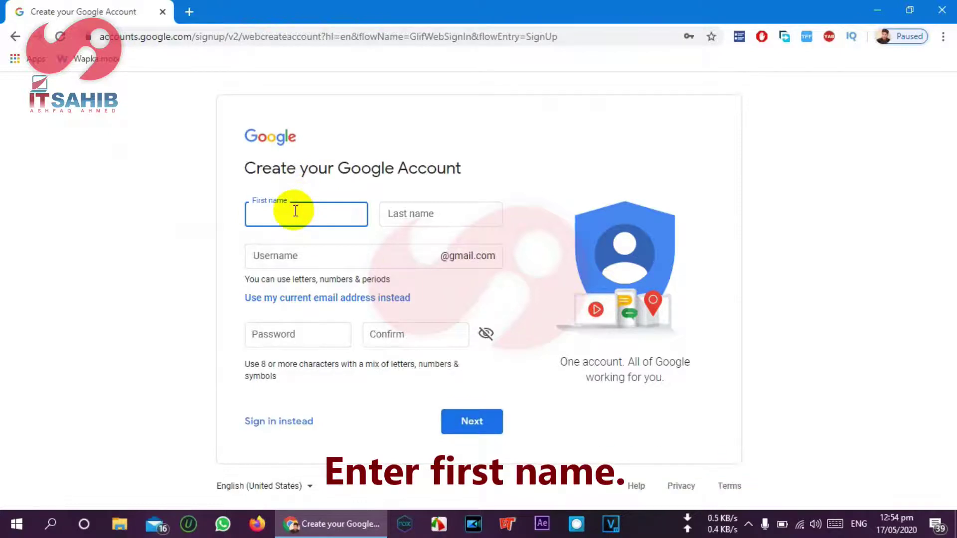
{"action": "type", "text": "Kamran"}
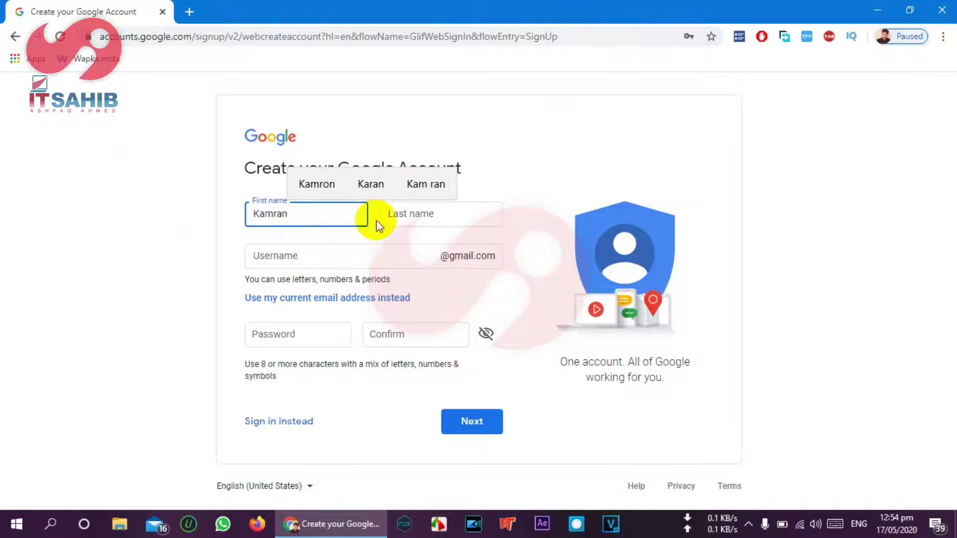
{"action": "left_click", "coordinate": [393, 220]}
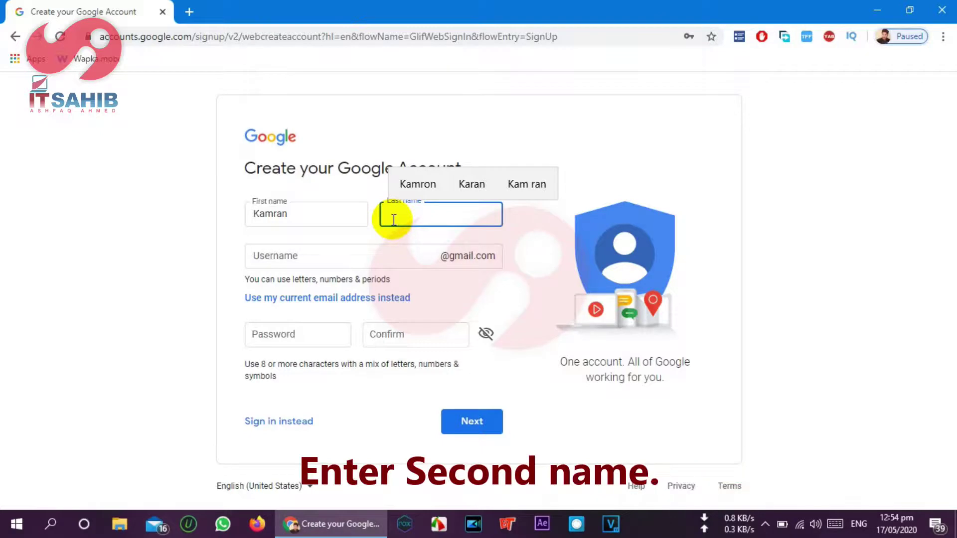
{"action": "left_click", "coordinate": [339, 265]}
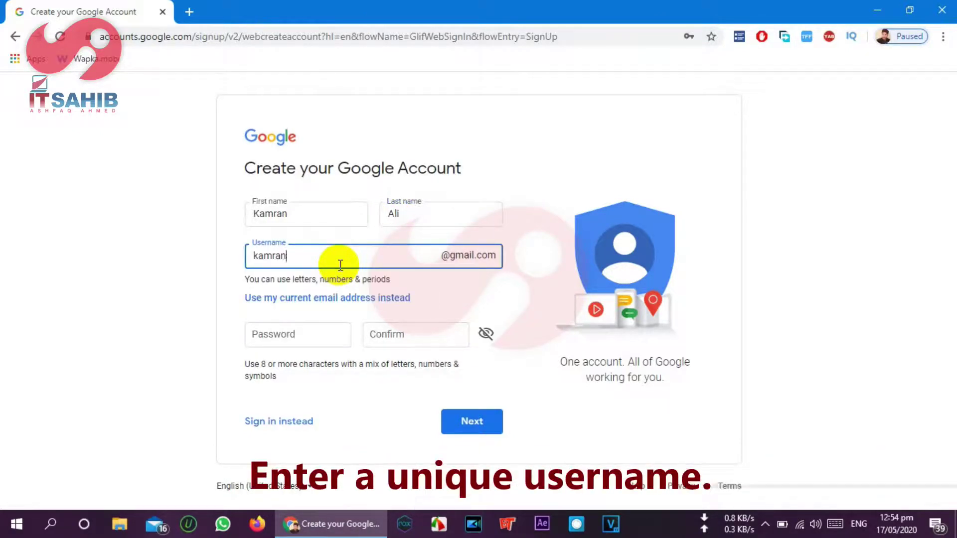
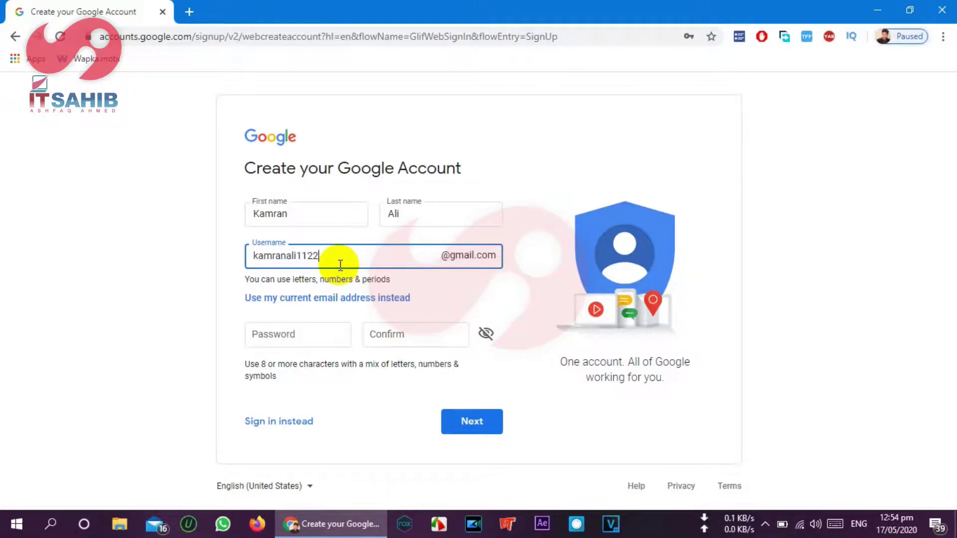
{"action": "left_click", "coordinate": [303, 333]}
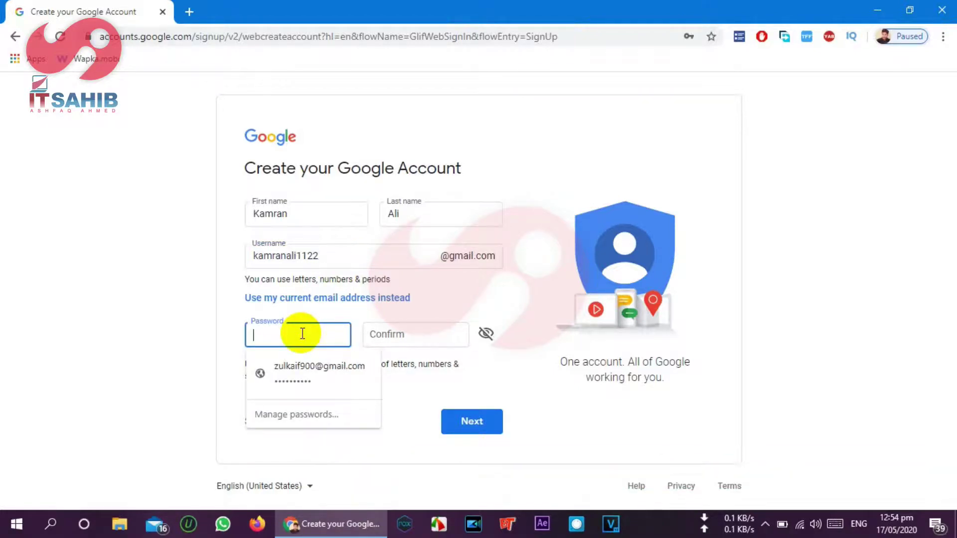
Enter and confirm the account password, submit, then append digits to the already-taken username.
{"action": "type", "text": "k"}
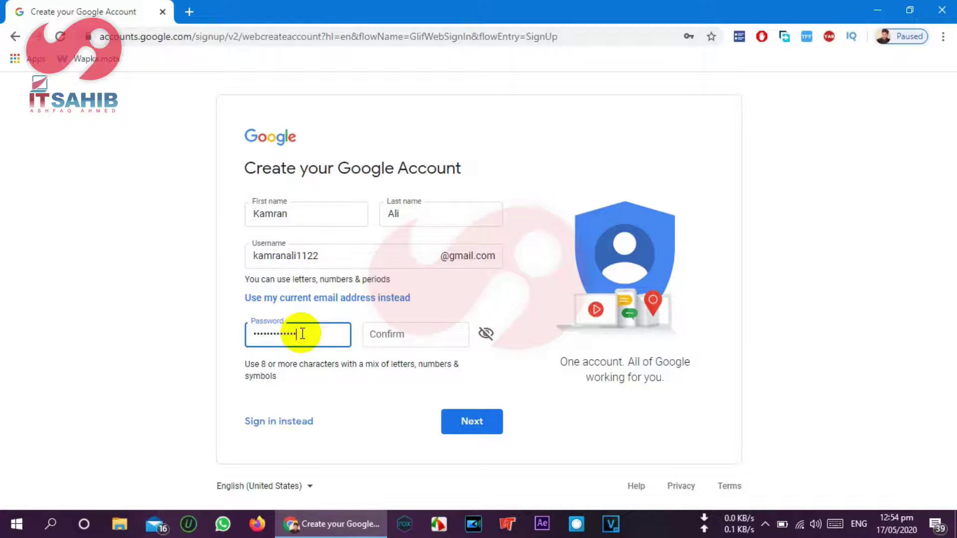
{"action": "left_click", "coordinate": [378, 336]}
{"action": "type", "text": "••"}
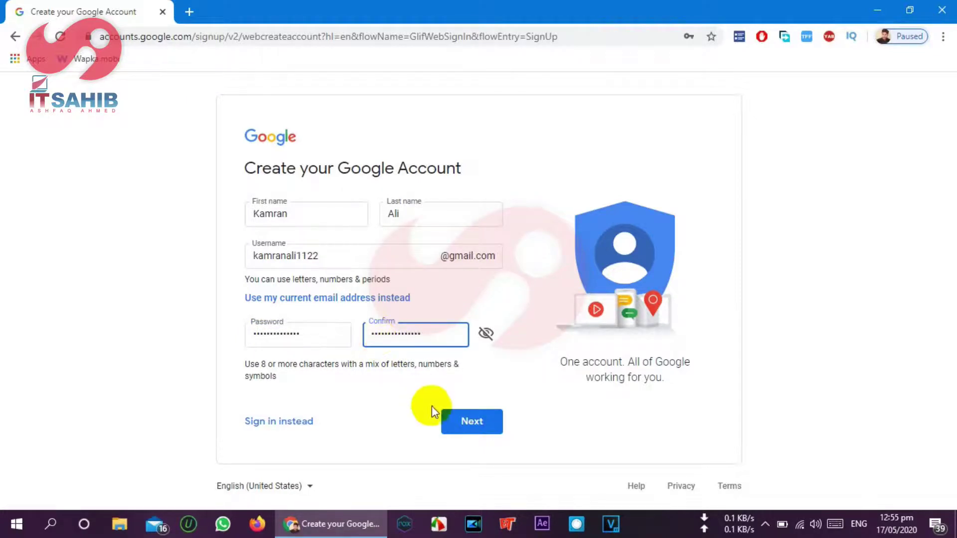
{"action": "left_click", "coordinate": [317, 339]}
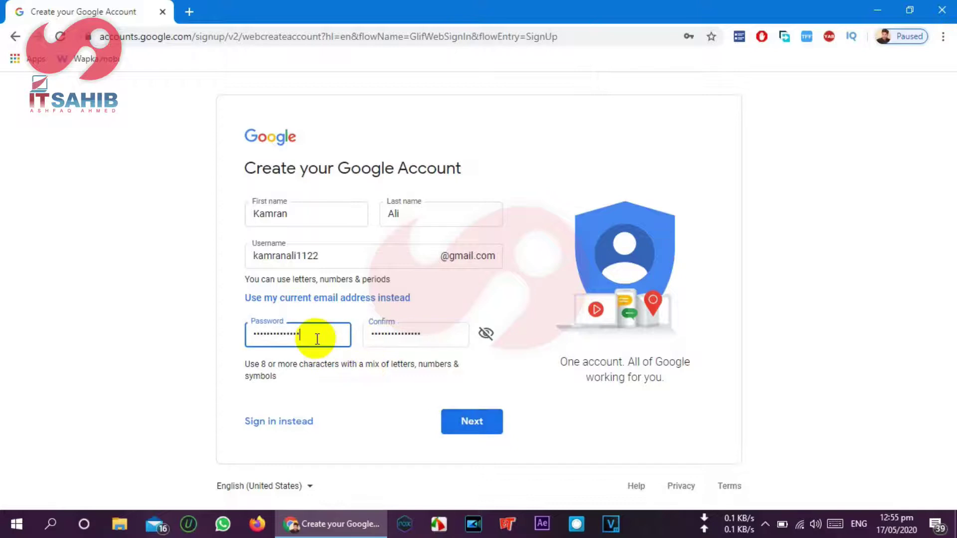
{"action": "left_click", "coordinate": [486, 430]}
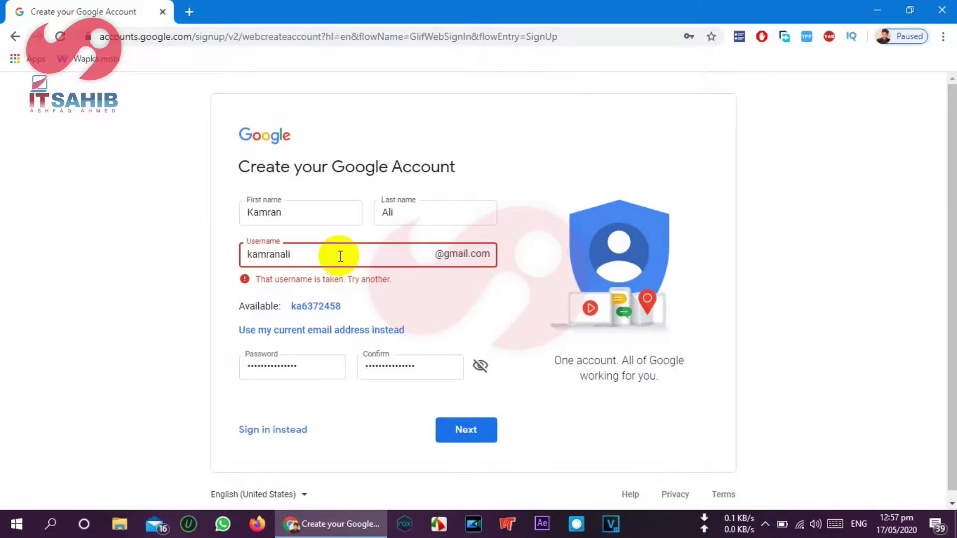
Submit the revised username, fill in a Pakistan phone number from autofill, and request the code.
{"action": "left_click", "coordinate": [486, 430]}
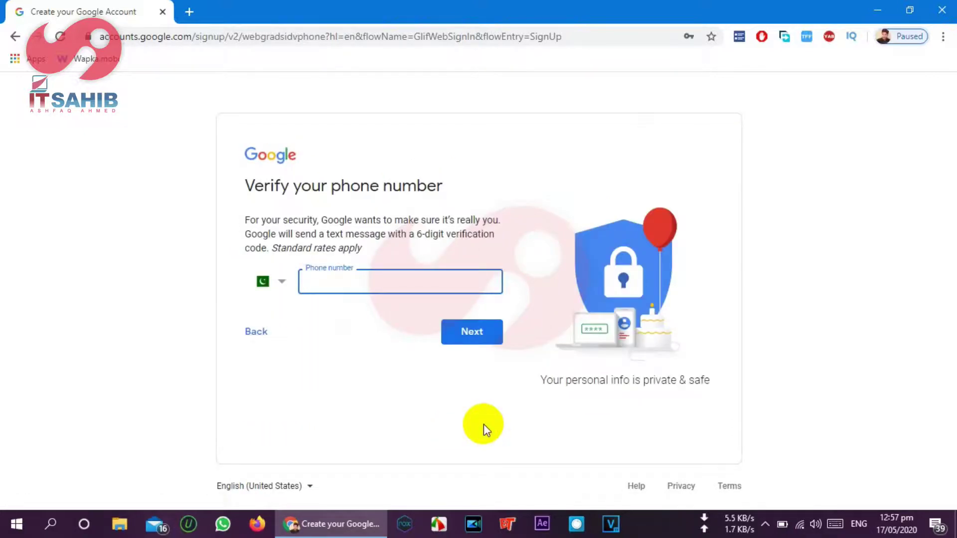
{"action": "left_click", "coordinate": [383, 279]}
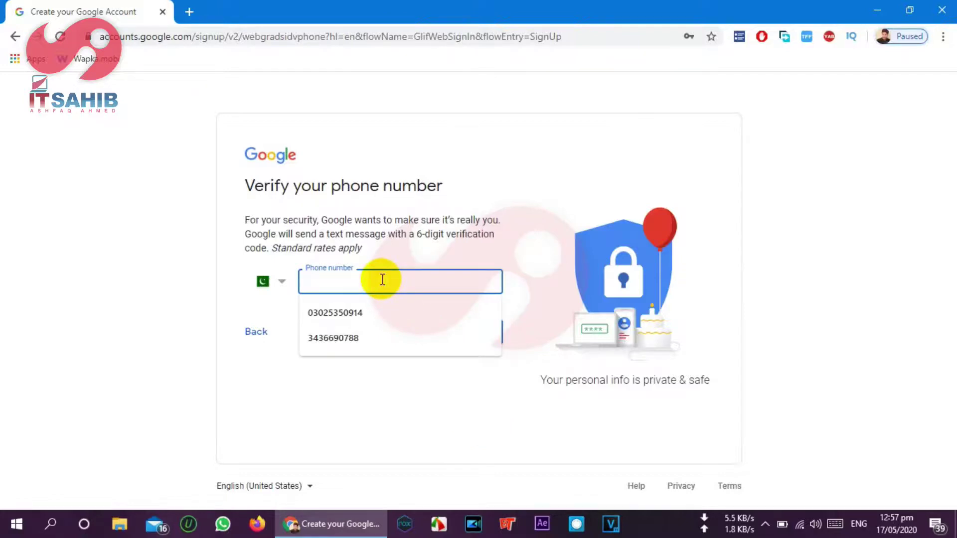
{"action": "left_click", "coordinate": [295, 374]}
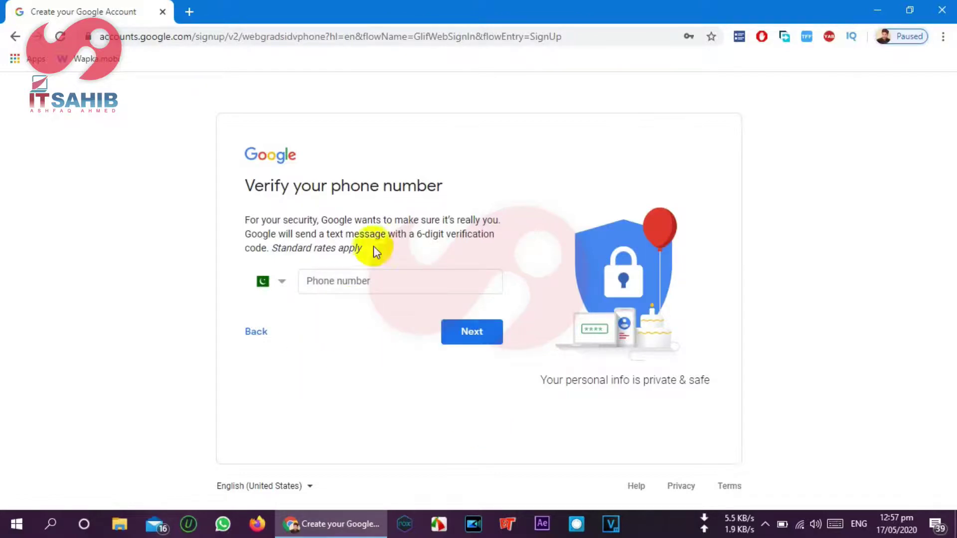
{"action": "left_click", "coordinate": [386, 278]}
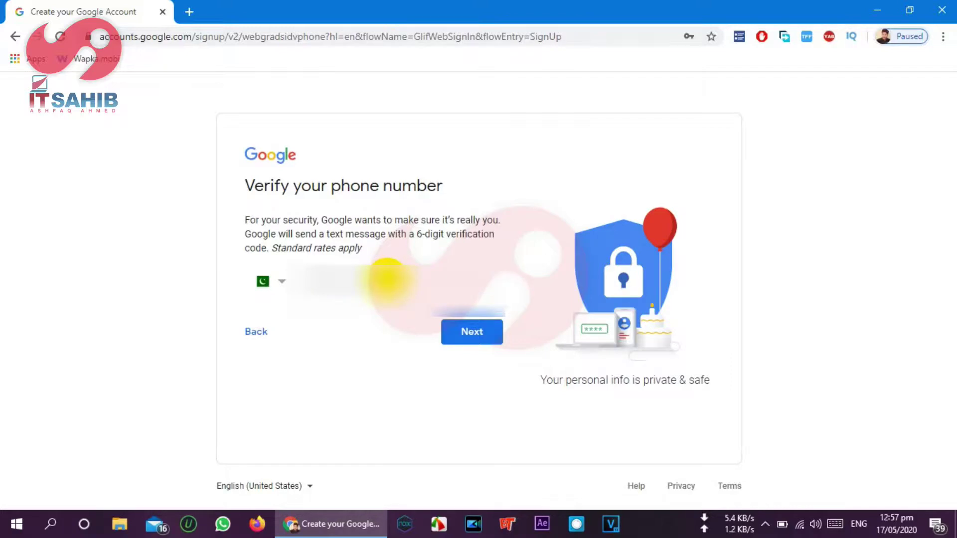
{"action": "left_click", "coordinate": [455, 330]}
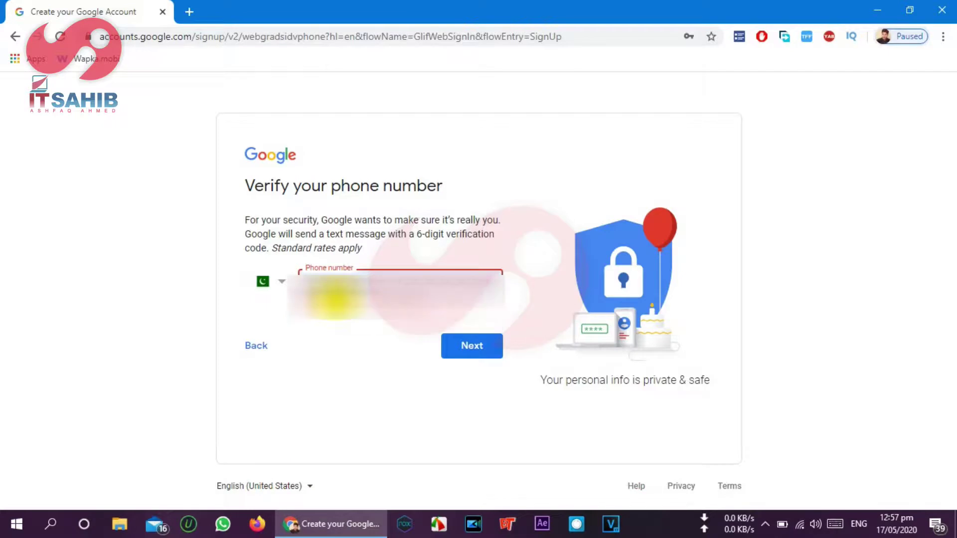
{"action": "left_click", "coordinate": [453, 345]}
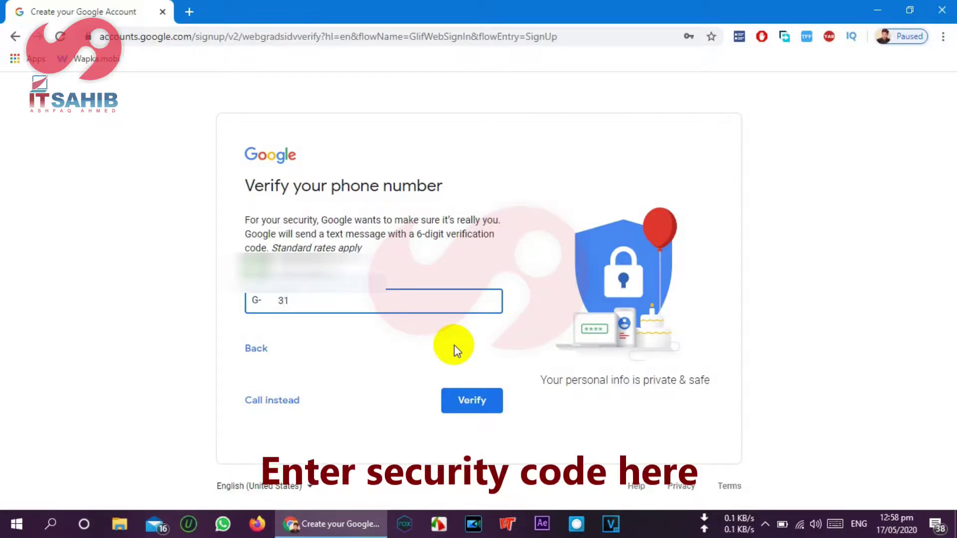
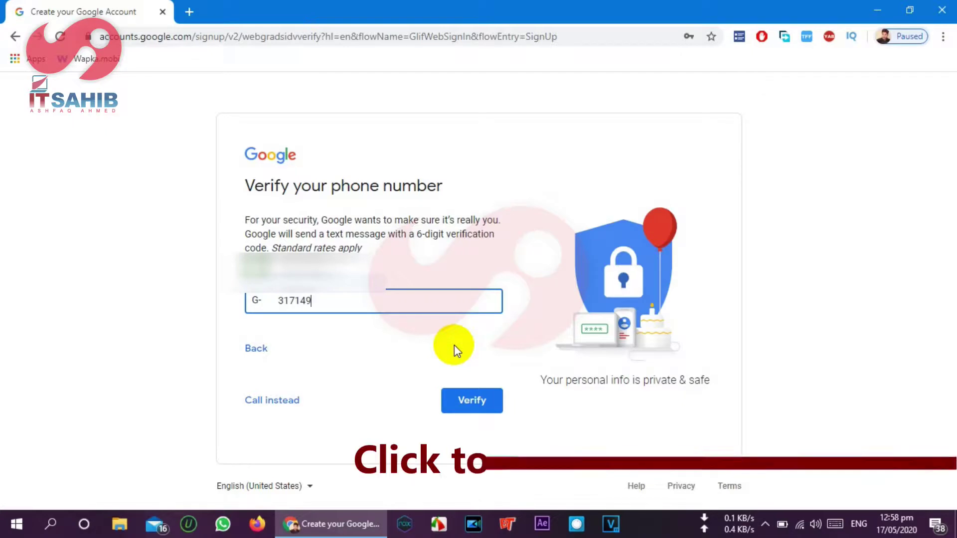
Enter the texted verification code and verify it.
{"action": "left_click", "coordinate": [491, 400]}
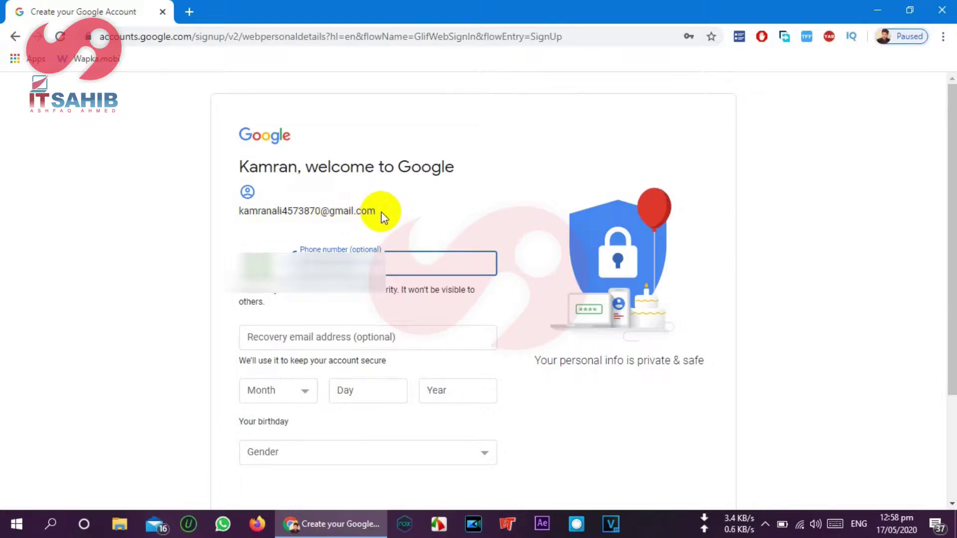
Enter birthday March 12, 1990 and gender Male on the welcome page, then continue.
{"action": "left_click_drag", "start_coordinate": [375, 211], "coordinate": [230, 213]}
{"action": "left_click_drag", "start_coordinate": [950, 214], "coordinate": [955, 292]}
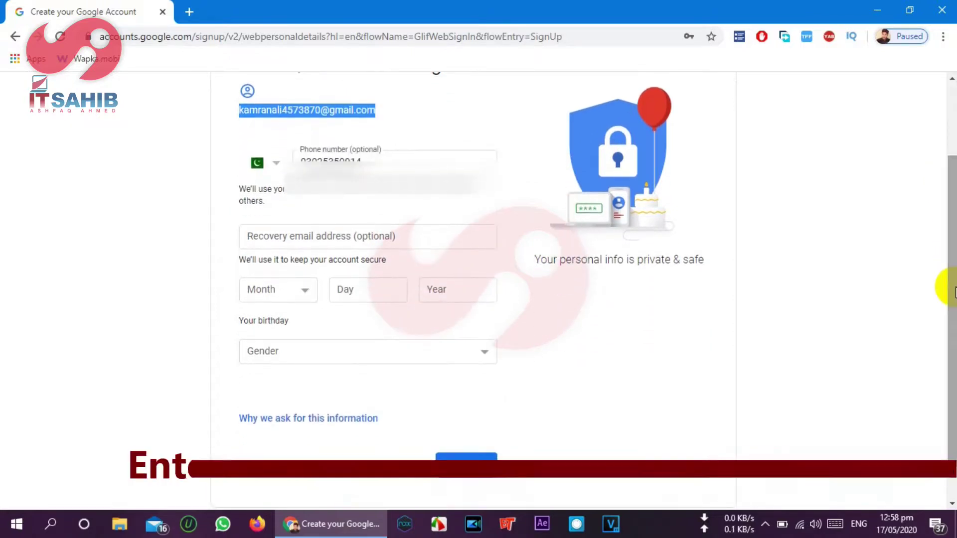
{"action": "left_click", "coordinate": [304, 296]}
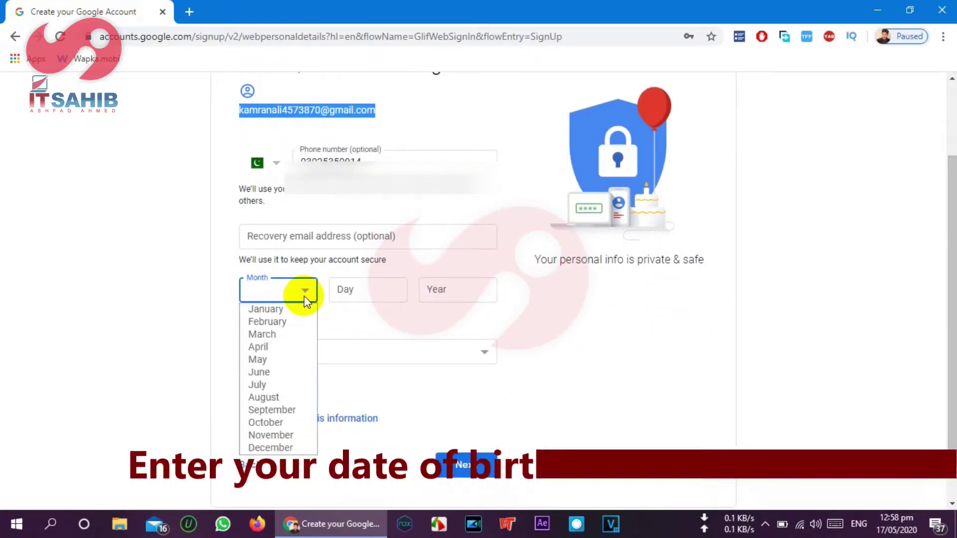
{"action": "left_click", "coordinate": [289, 333]}
{"action": "left_click", "coordinate": [342, 298]}
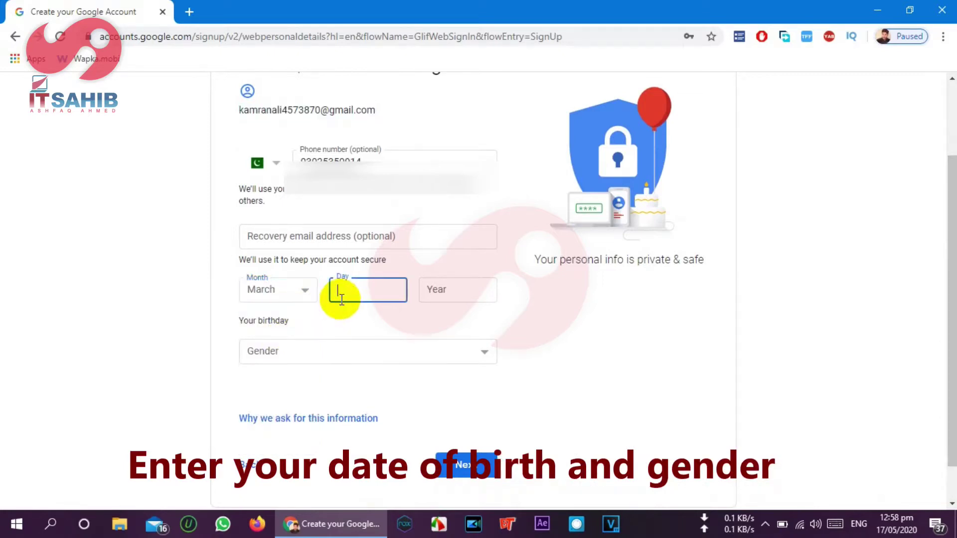
{"action": "type", "text": "12"}
{"action": "left_click", "coordinate": [445, 293]}
{"action": "type", "text": "1990"}
{"action": "left_click", "coordinate": [409, 344]}
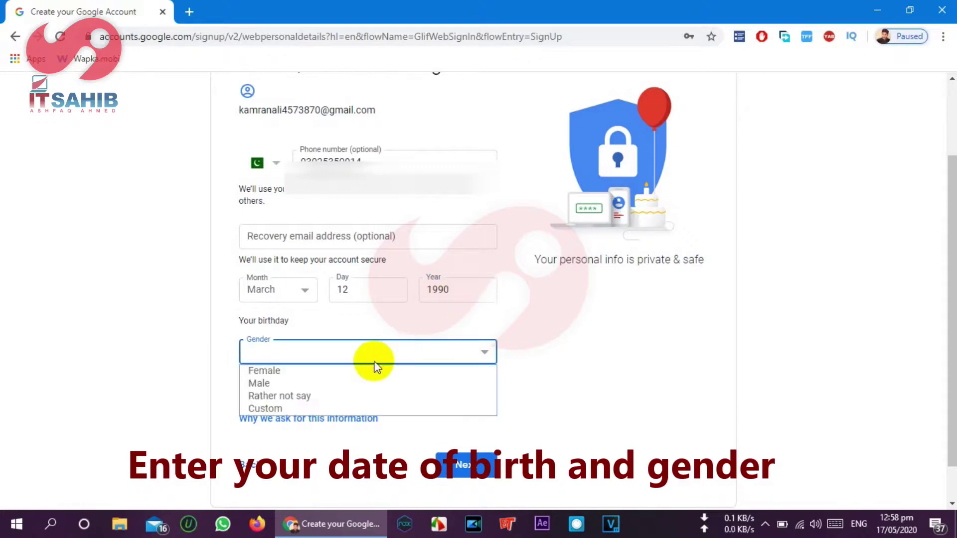
{"action": "left_click", "coordinate": [343, 383]}
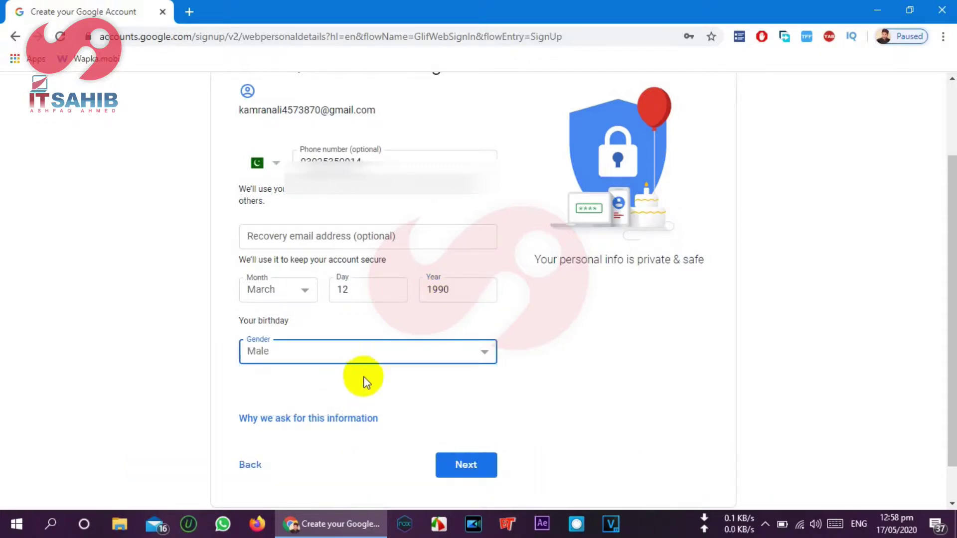
{"action": "left_click", "coordinate": [463, 466]}
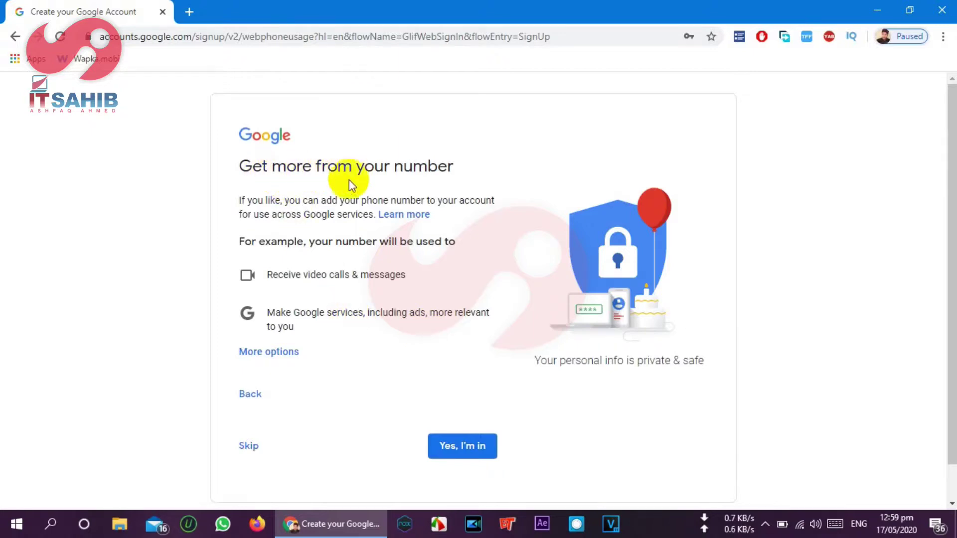
Skip linking the phone number to Google services and agree to the Privacy and Terms.
{"action": "left_click", "coordinate": [250, 446]}
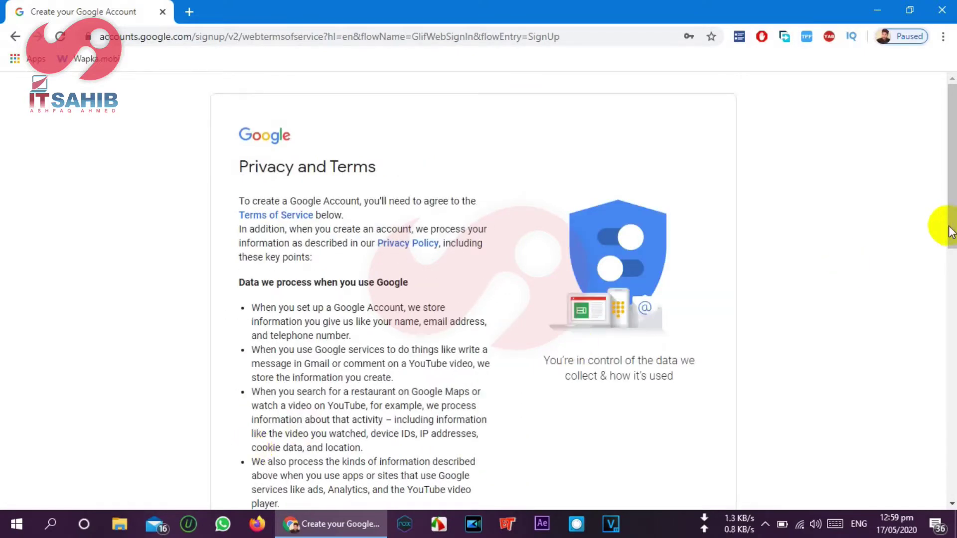
{"action": "left_click_drag", "start_coordinate": [952, 231], "coordinate": [946, 472]}
{"action": "left_click", "coordinate": [468, 458]}
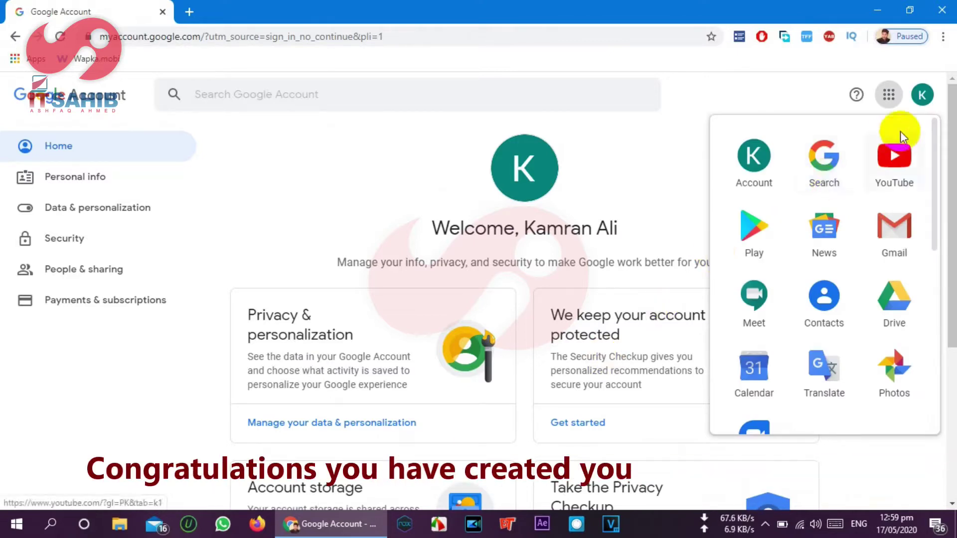
Close the Google apps panel and highlight the Welcome greeting on the account home page.
{"action": "left_click", "coordinate": [889, 94]}
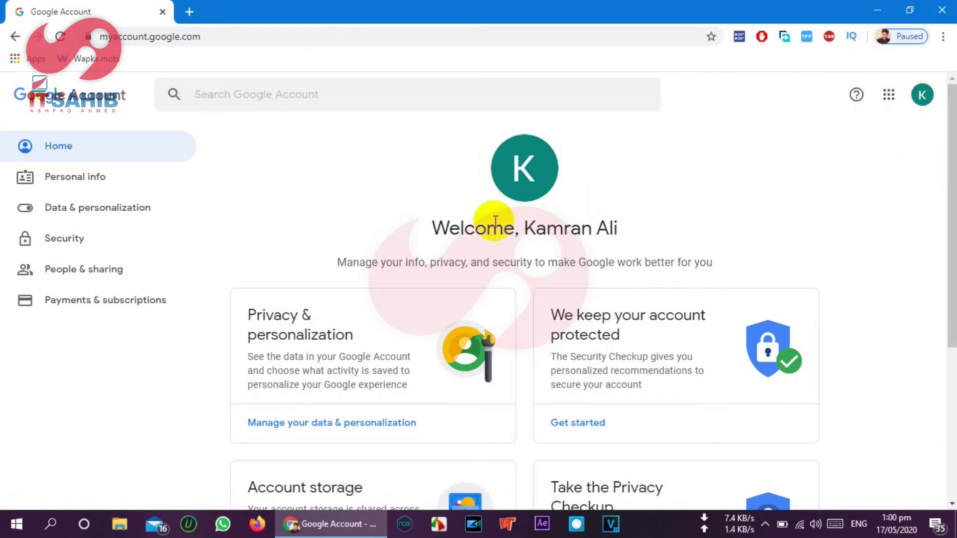
{"action": "left_click_drag", "start_coordinate": [432, 234], "coordinate": [631, 224]}
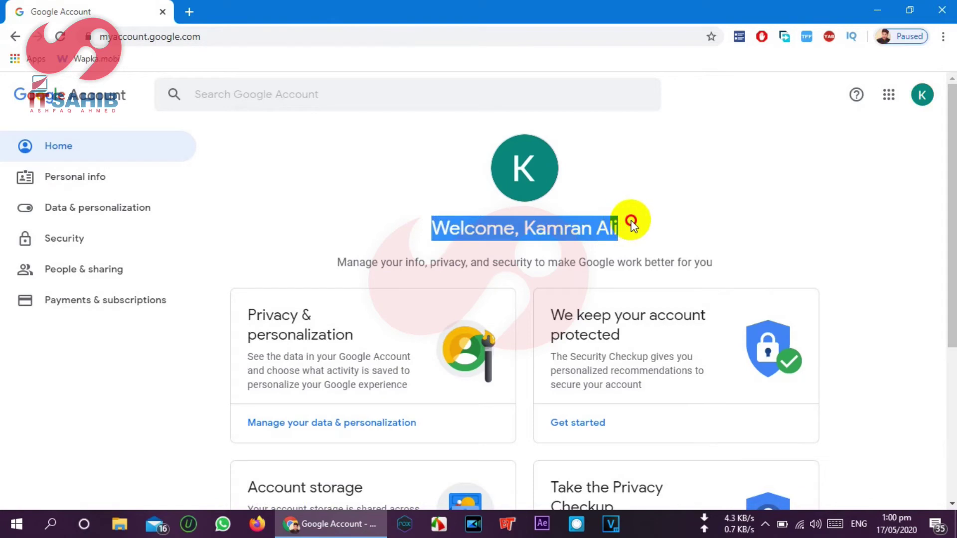